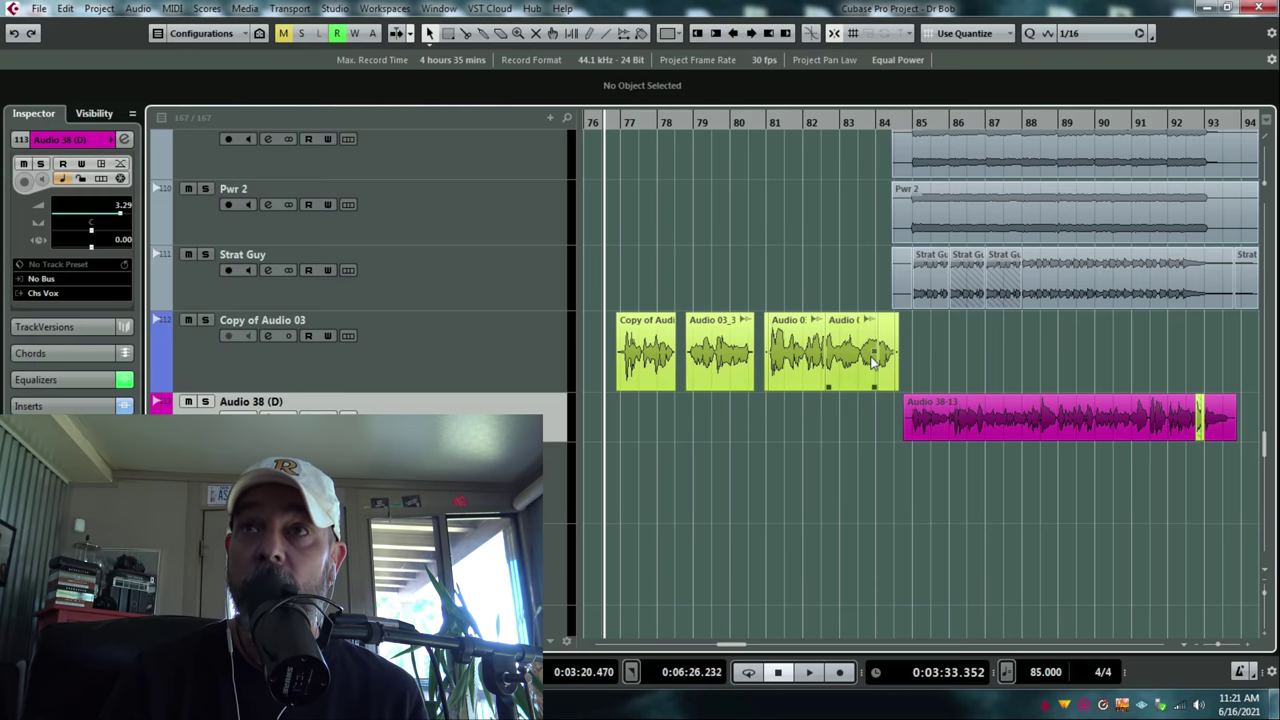
# - Select the vocal events on Copy of Audio 03 and open its CLA-76 Mono editor from Channel Settings
pyautogui.moveTo(681, 362); pyautogui.dragTo(1250, 418)
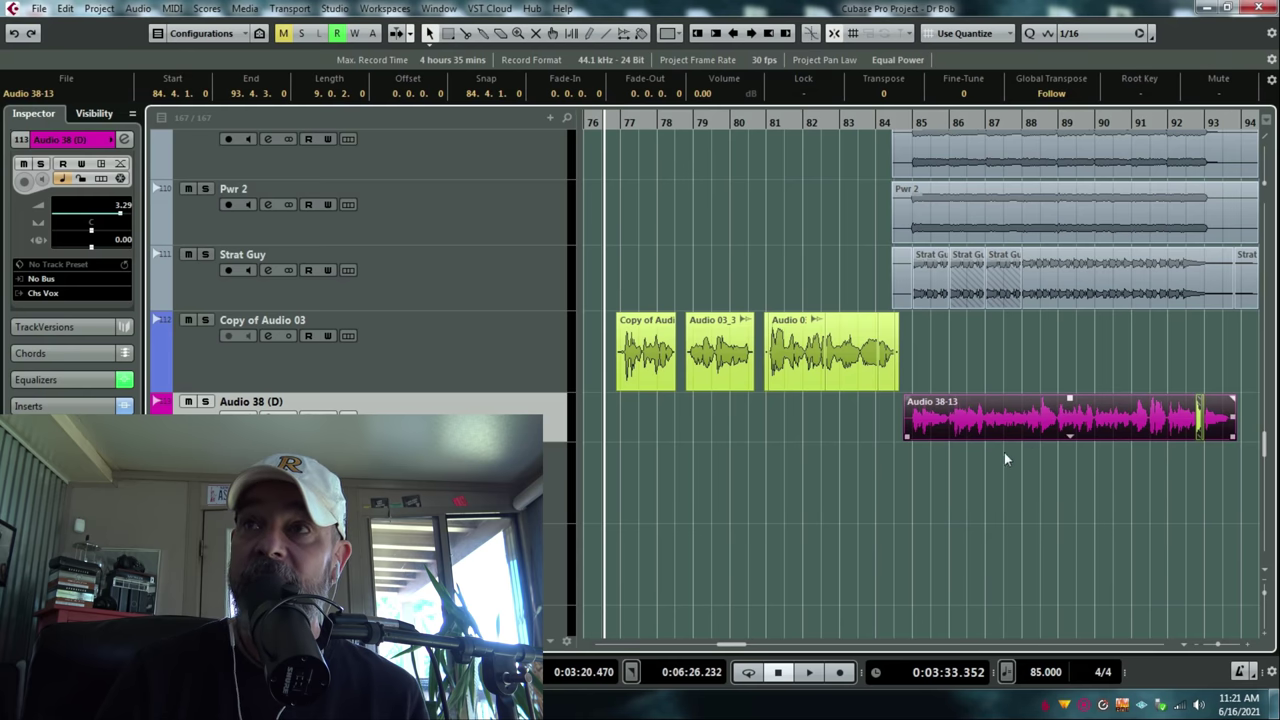
pyautogui.moveTo(980, 477); pyautogui.dragTo(996, 415)
pyautogui.moveTo(754, 649); pyautogui.dragTo(730, 643)
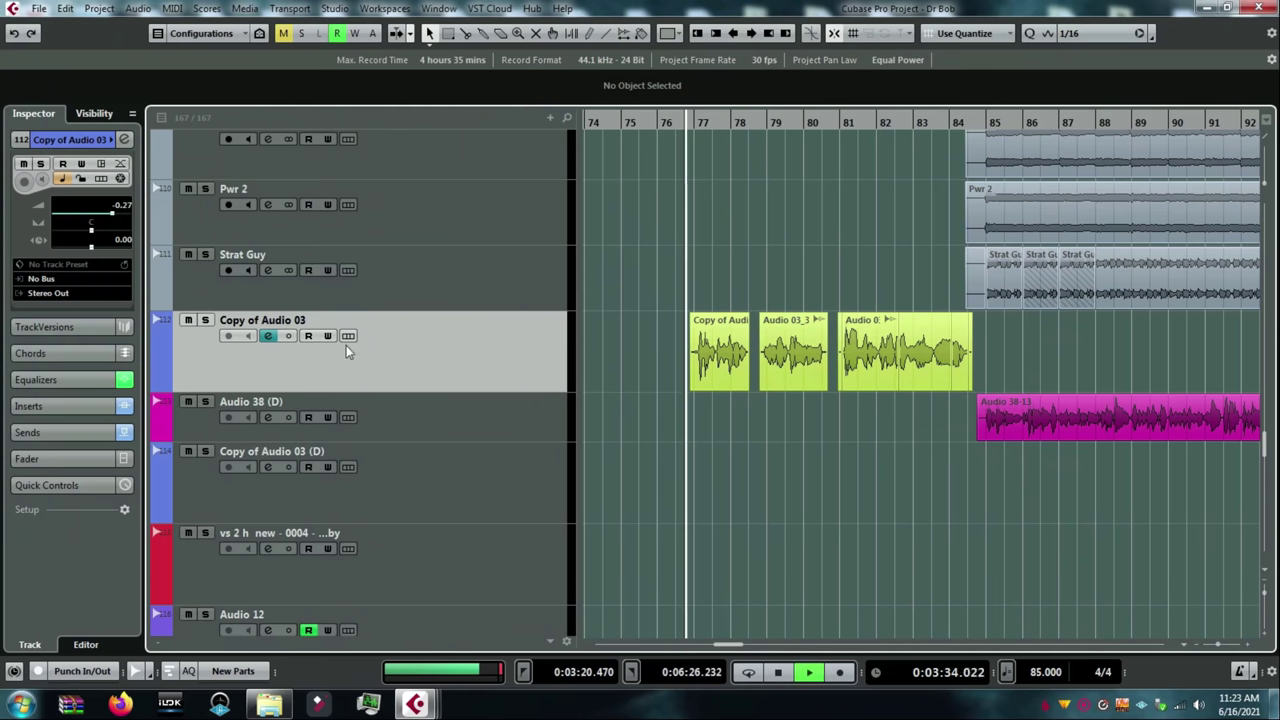
pyautogui.click(268, 336)
pyautogui.doubleClick(205, 266)
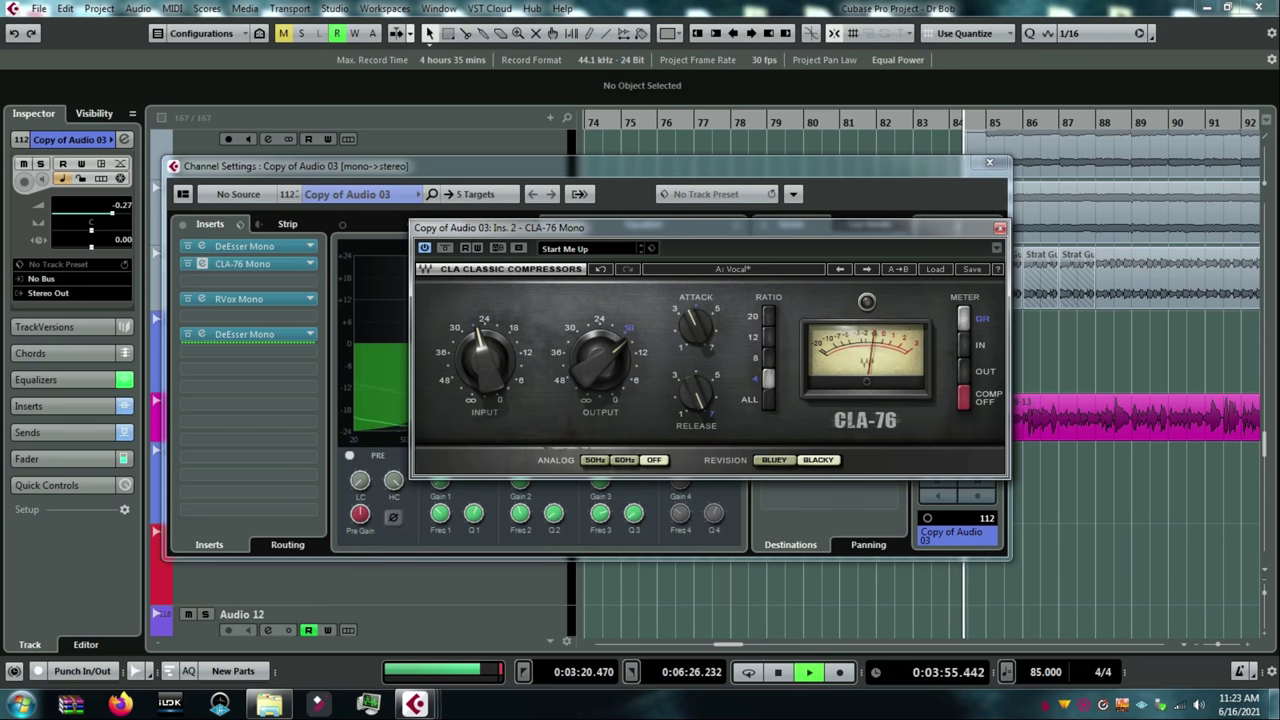
# - Stop playback and wheel the CLA-76 Attack knob down toward 1.00 on Copy of Audio 03
pyautogui.press('space')
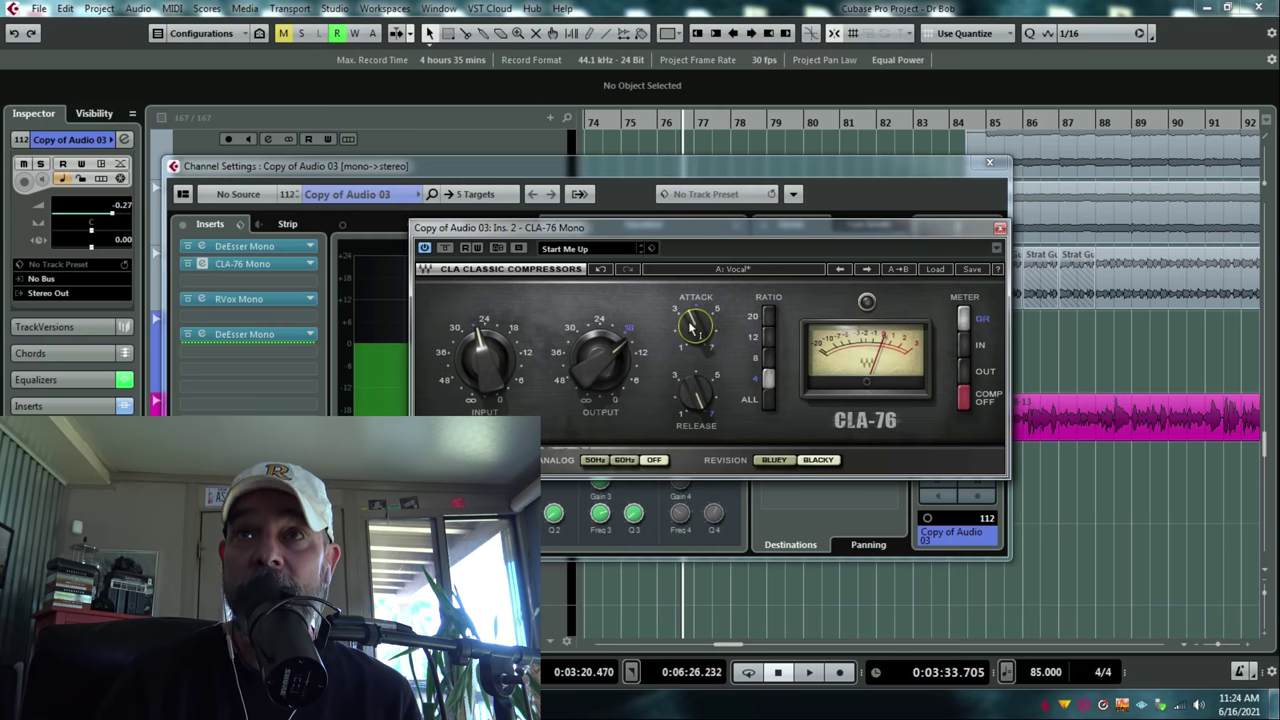
pyautogui.scroll(-5, 690, 328)
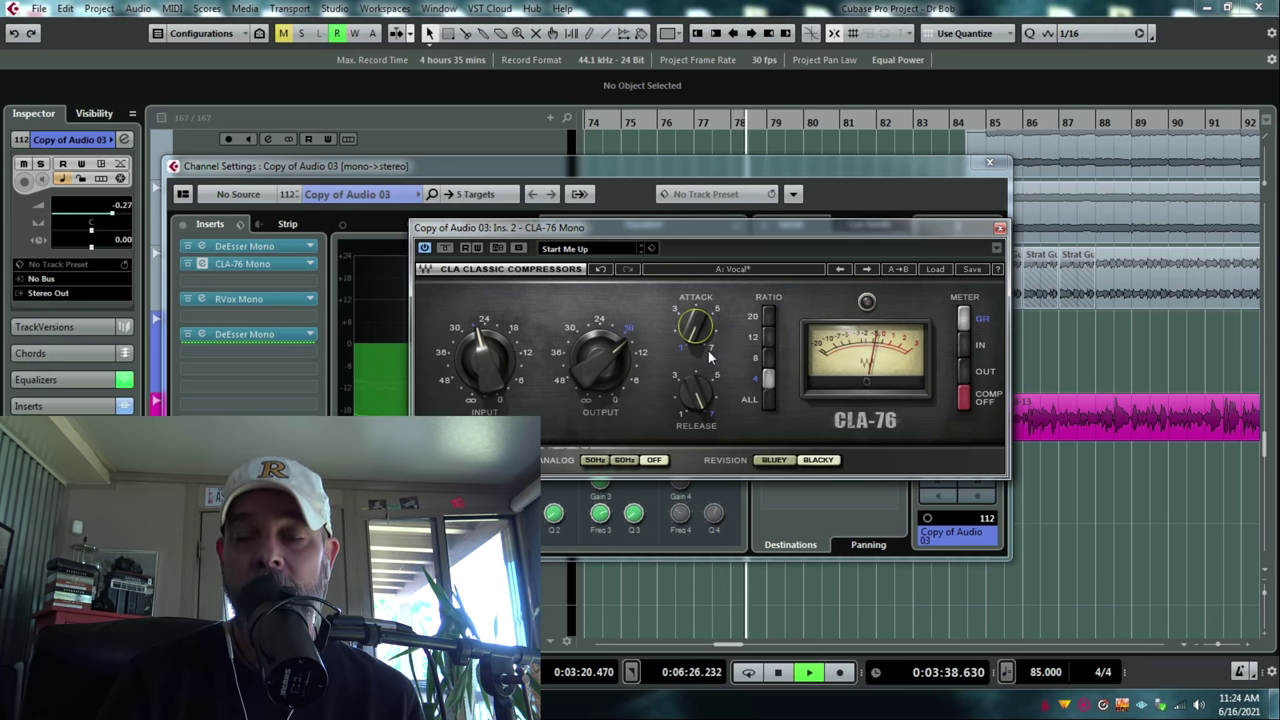
pyautogui.press('space')
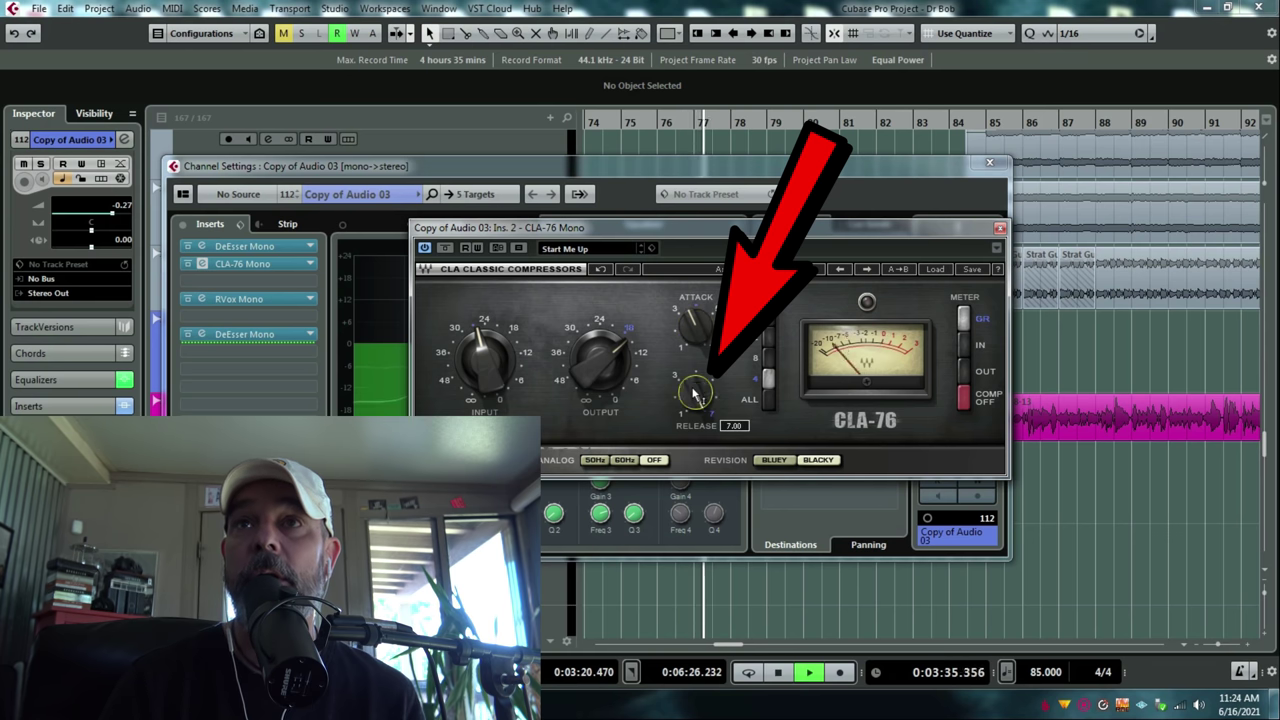
# - Sweep the CLA-76 Release between 7 and 1, then settle it at about 5.28 while replaying
pyautogui.scroll(-6, 695, 393)
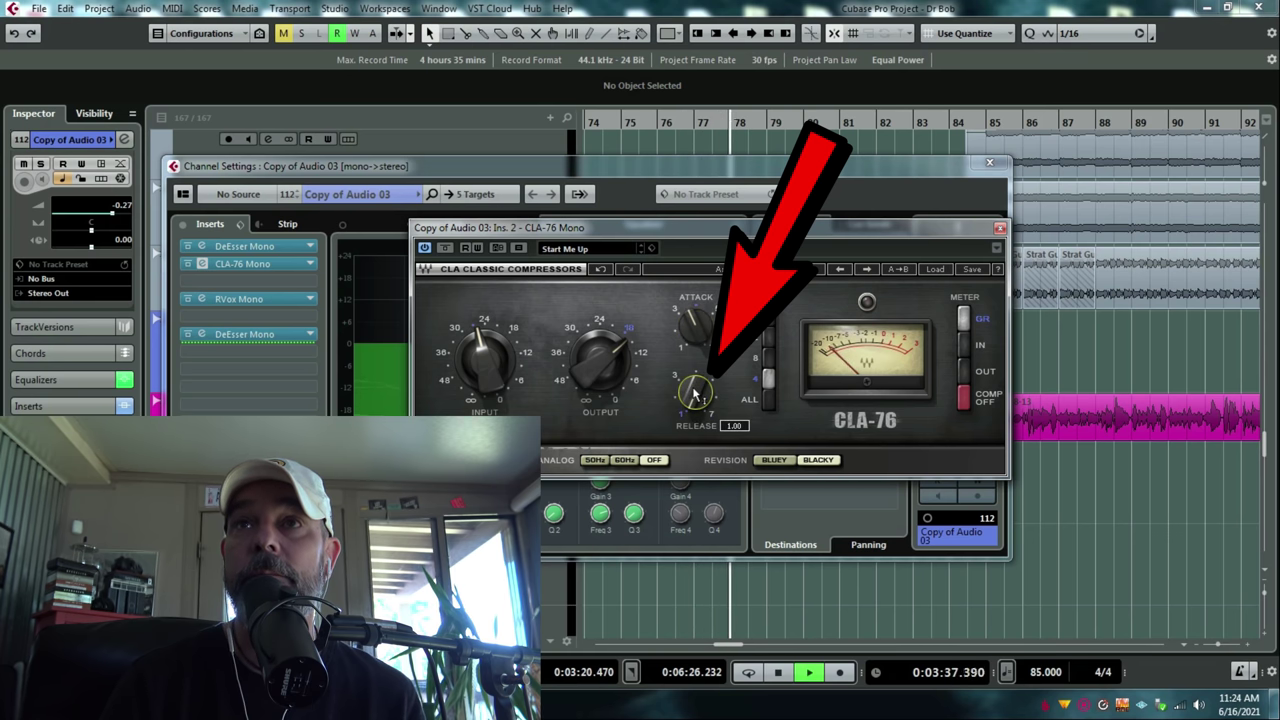
pyautogui.scroll(6, 695, 393)
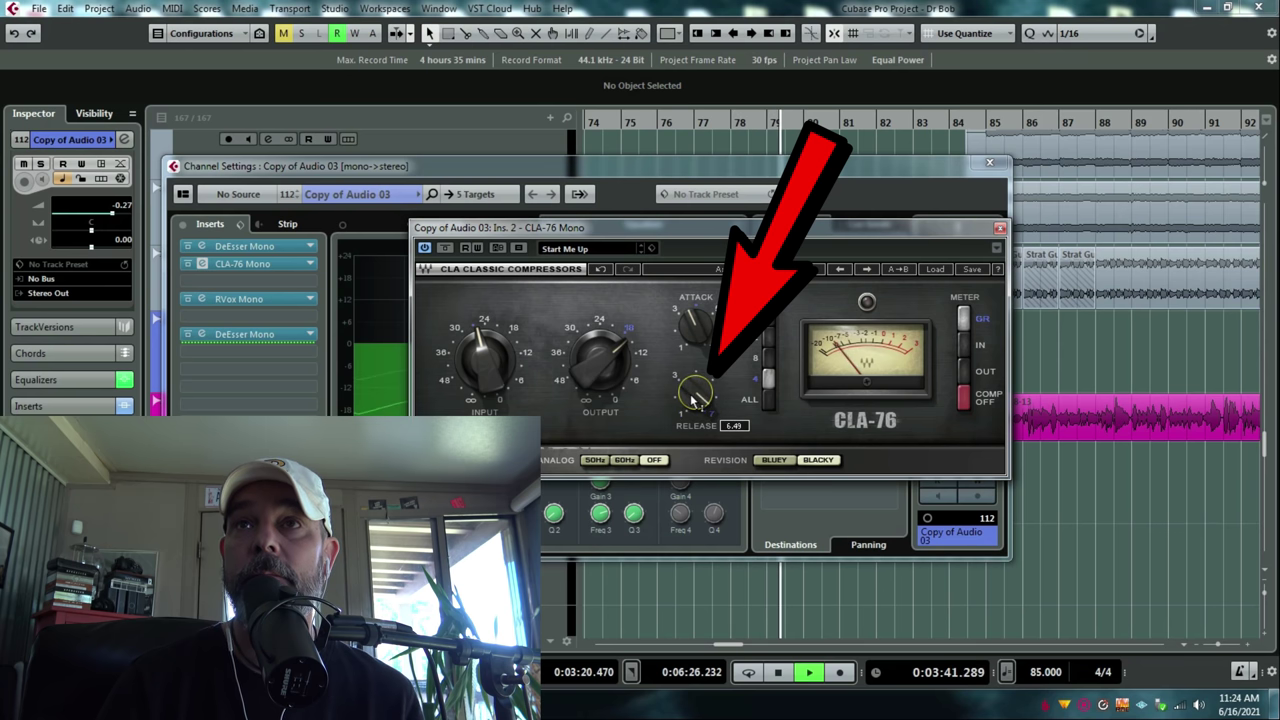
pyautogui.press('space')
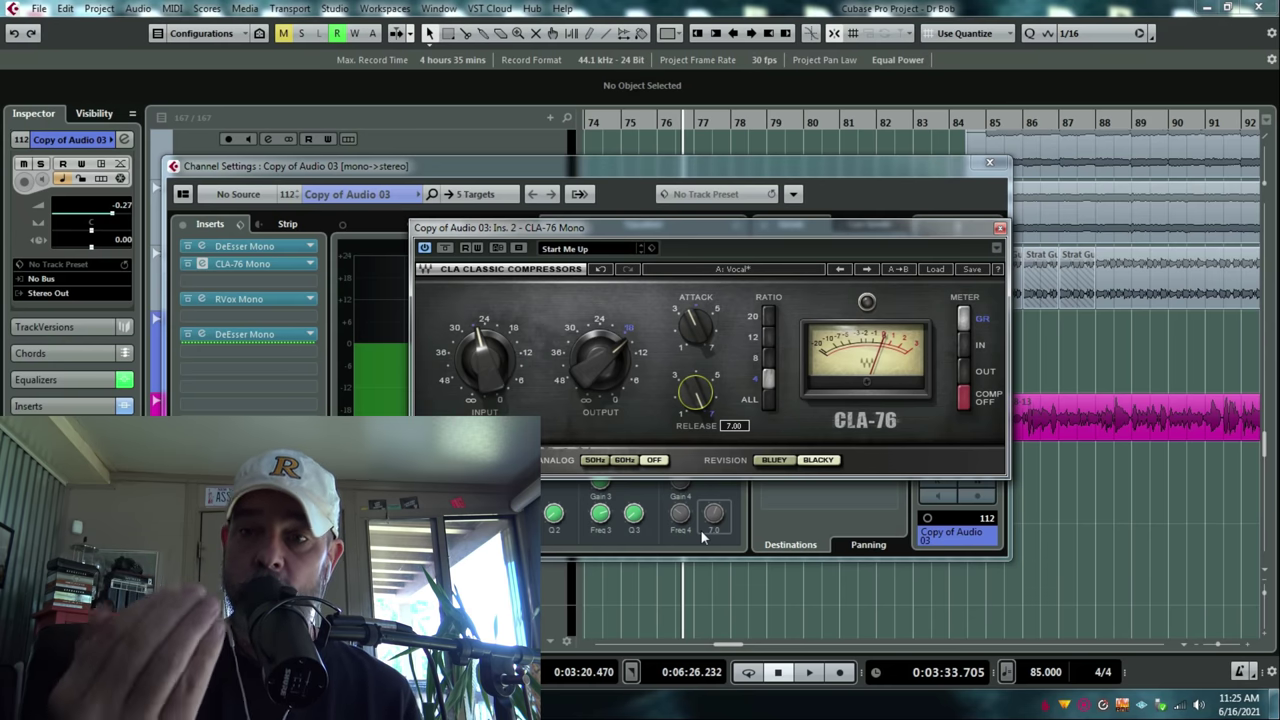
pyautogui.moveTo(696, 388); pyautogui.dragTo(688, 397)
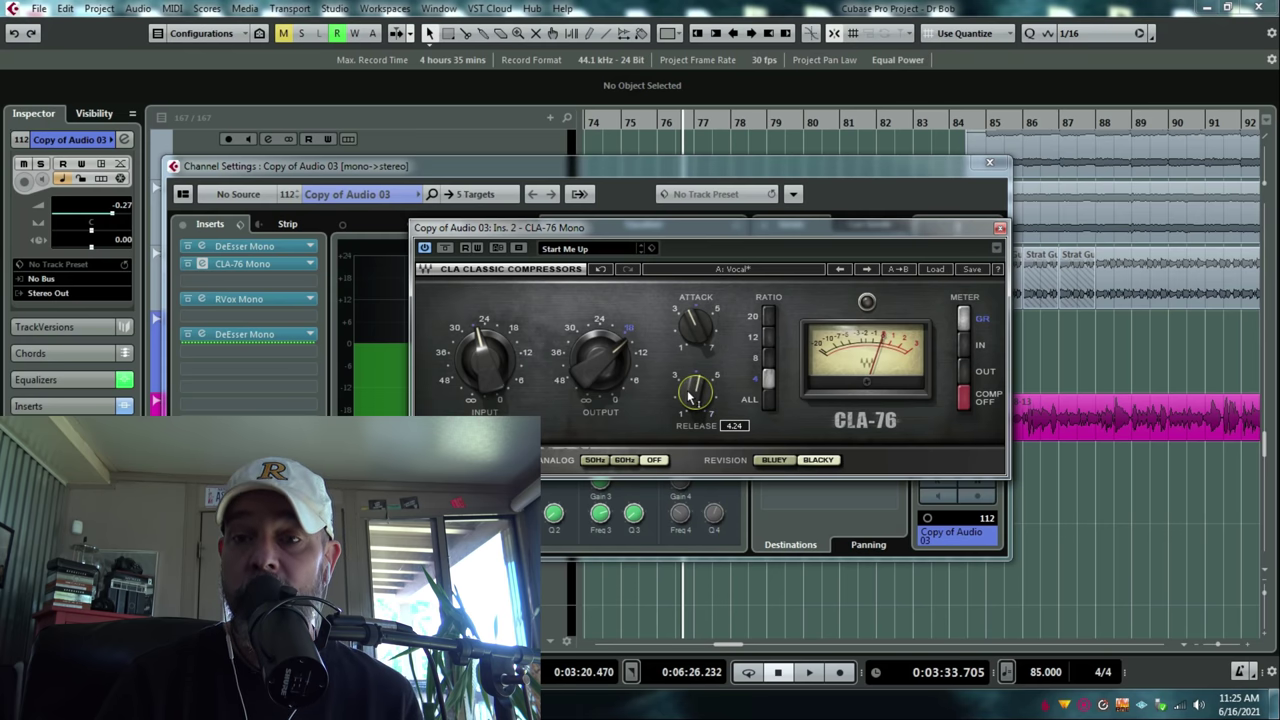
pyautogui.scroll(4, 689, 397)
pyautogui.scroll(2, 689, 397)
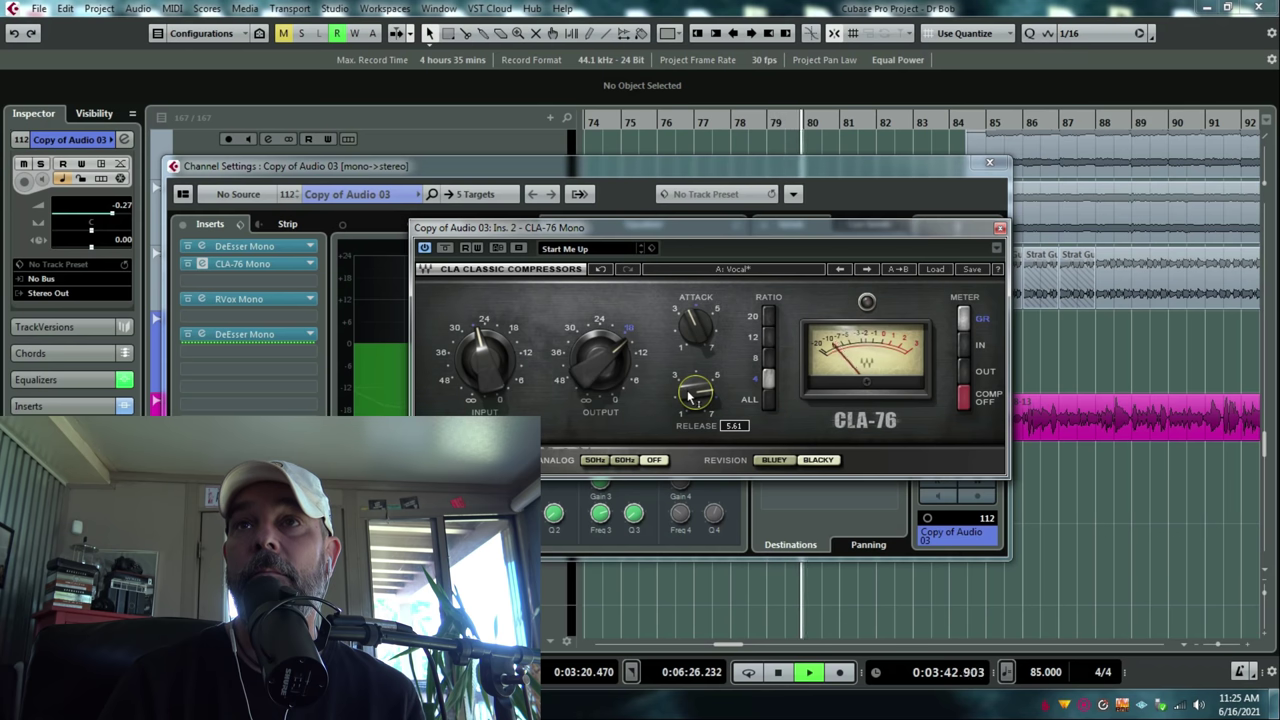
pyautogui.press('space')
pyautogui.press('space')
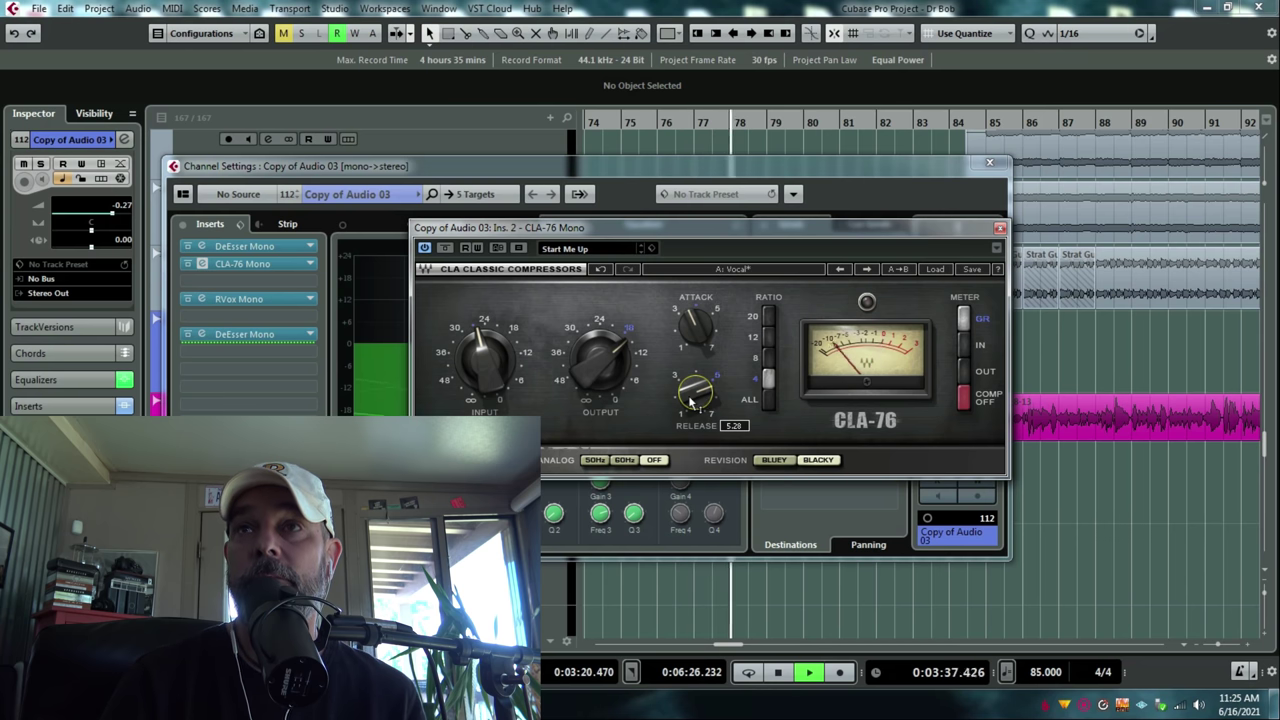
pyautogui.press('space')
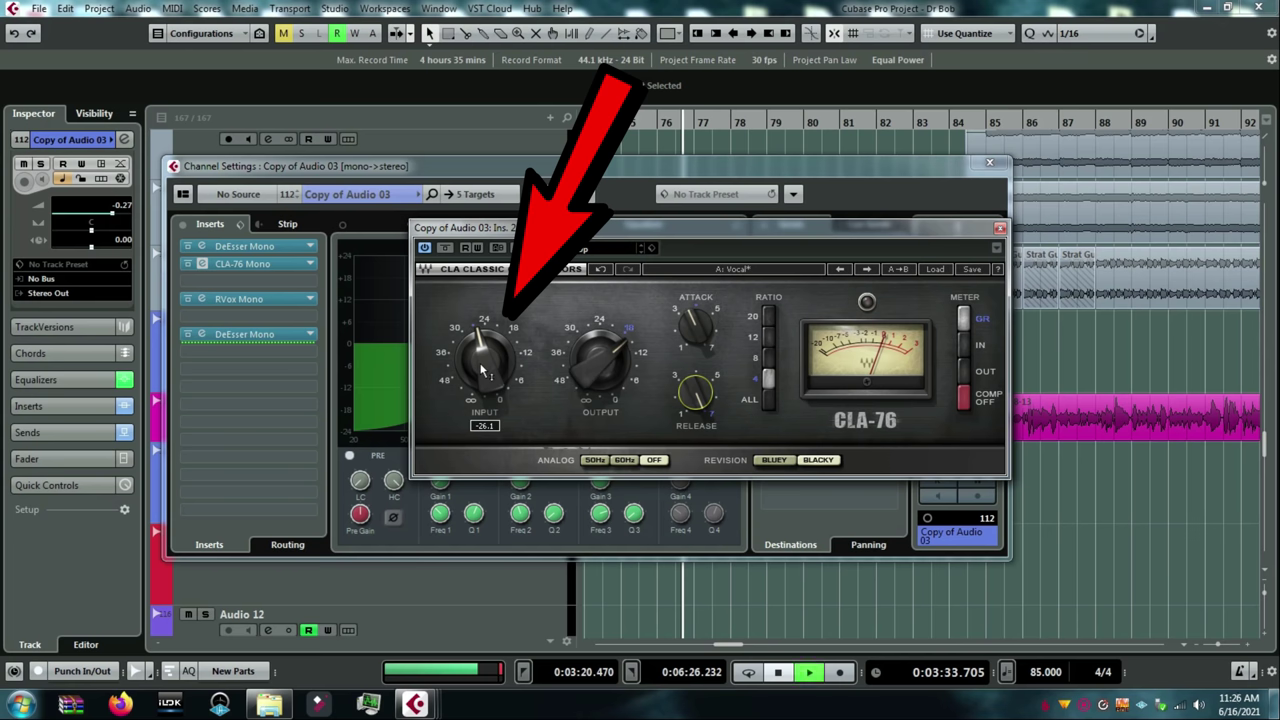
# - Lower the CLA-76 input toward -34, then play the vocal and stop back at 0:03:33.705
pyautogui.moveTo(483, 372); pyautogui.dragTo(479, 385)
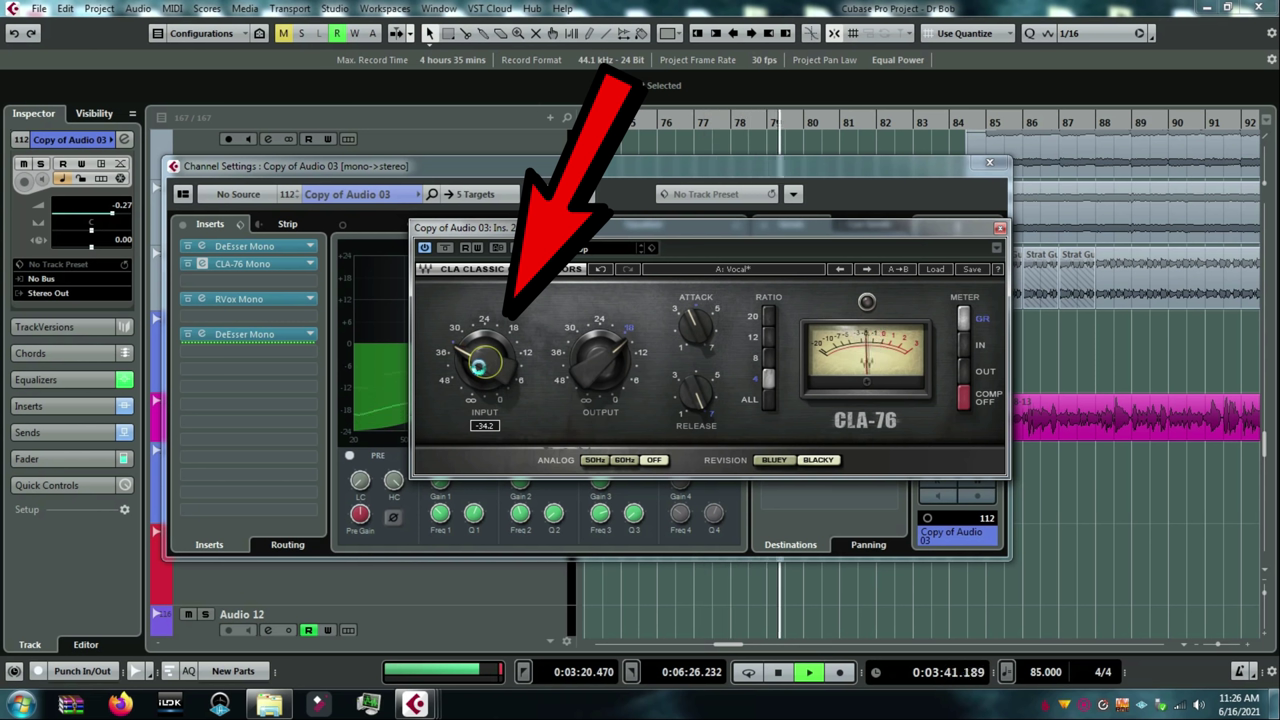
pyautogui.press('space')
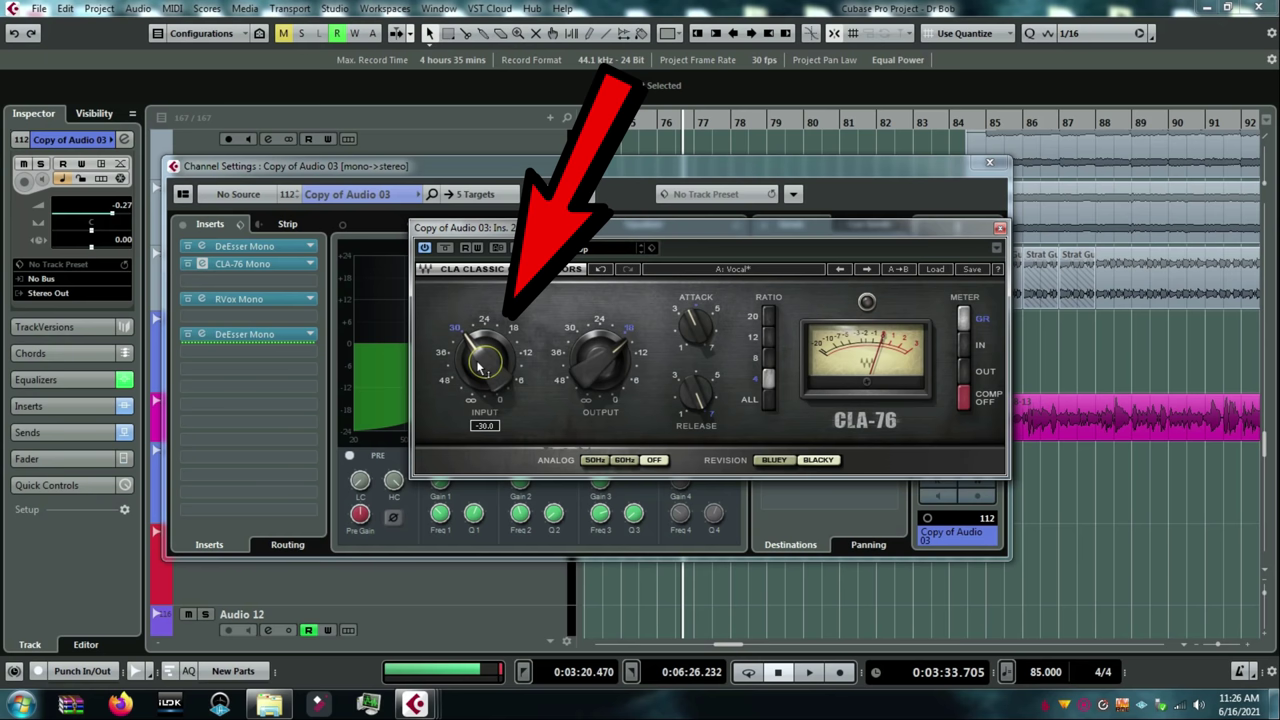
pyautogui.press('e')
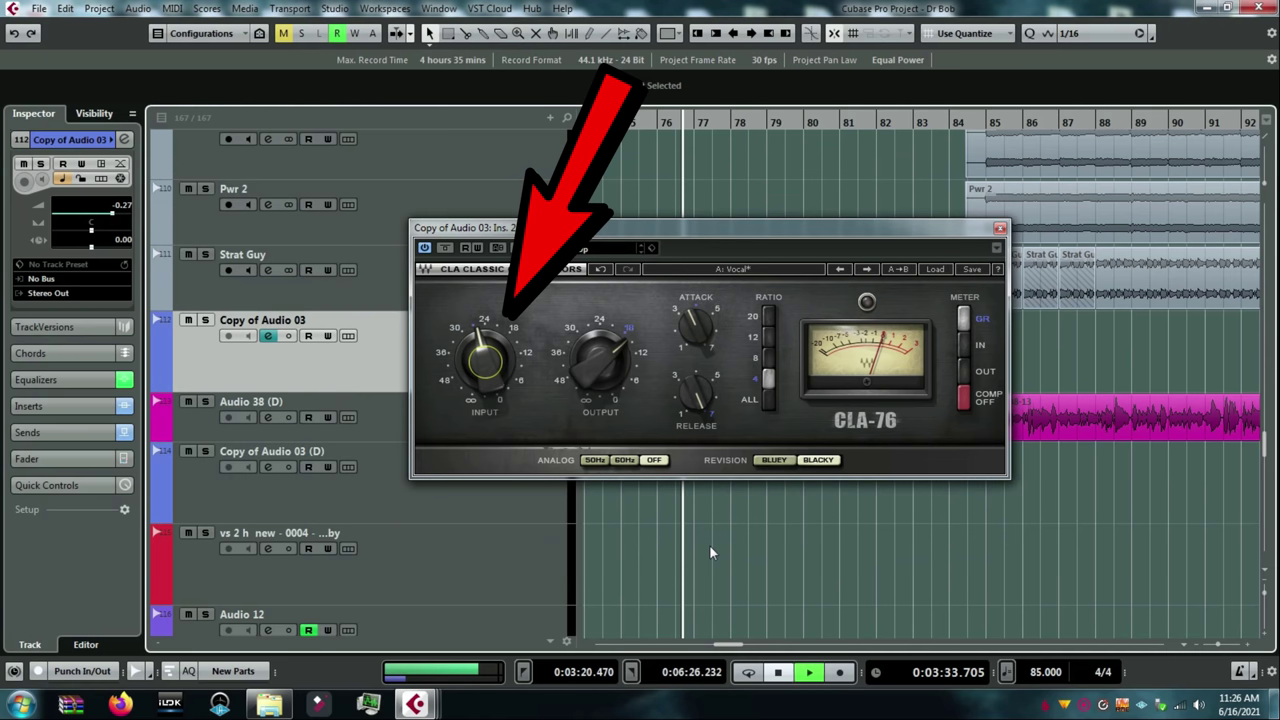
pyautogui.press('space')
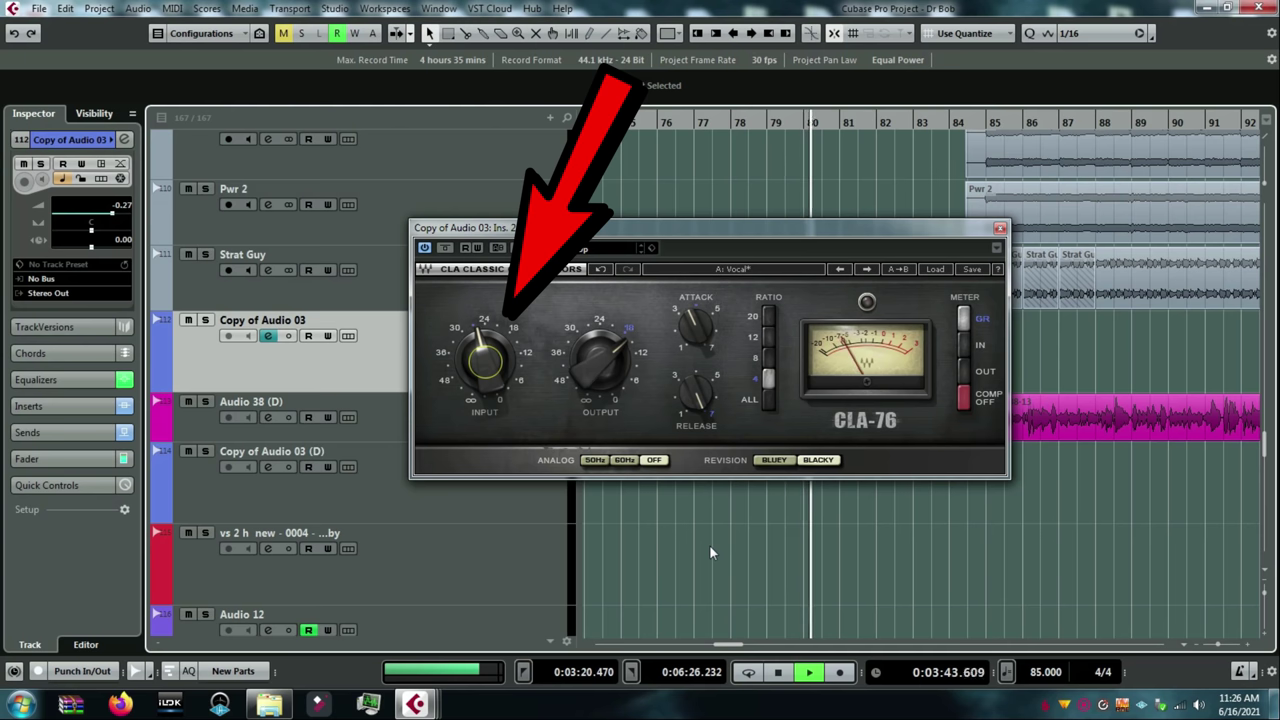
pyautogui.press('space')
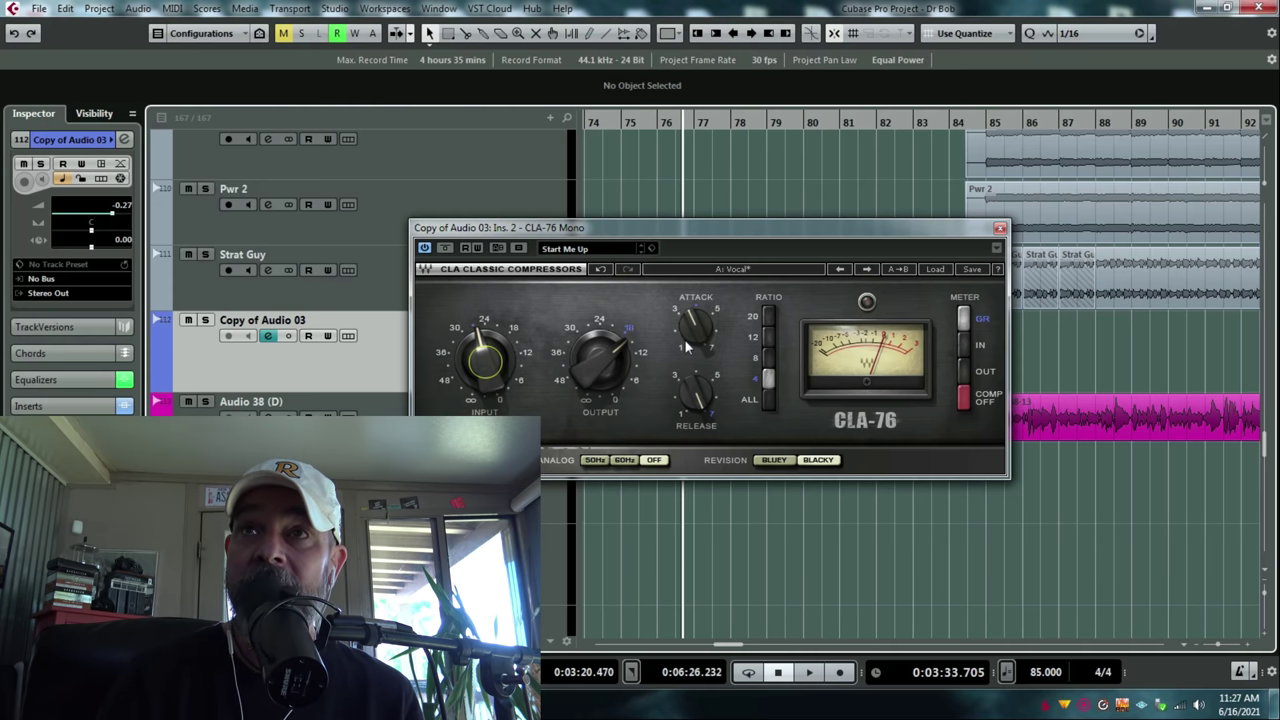
pyautogui.moveTo(699, 325)
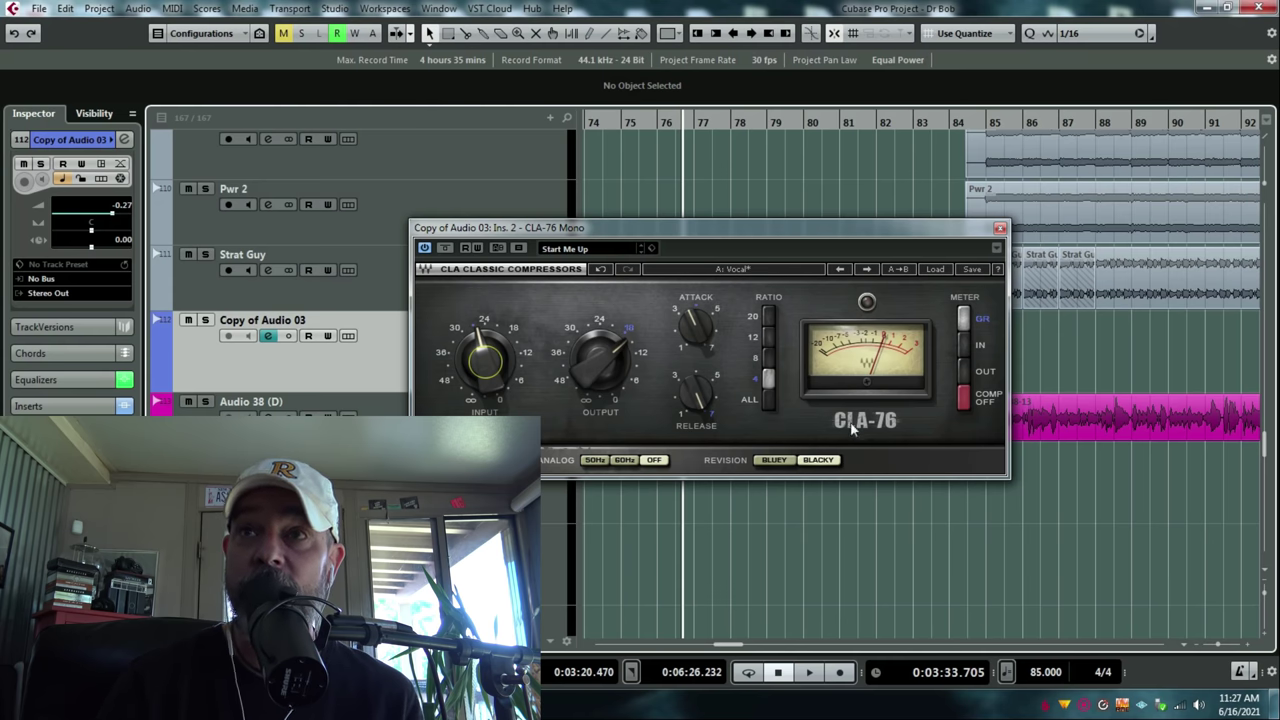
pyautogui.click(771, 461)
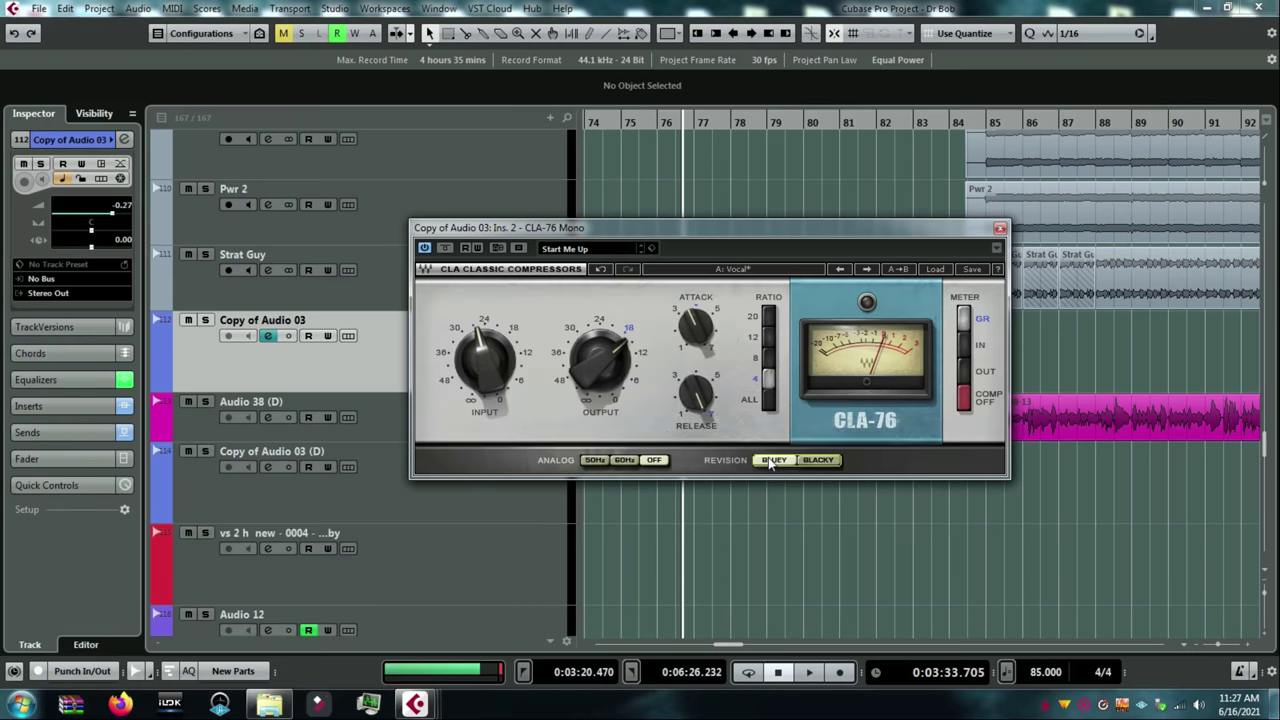
pyautogui.click(824, 461)
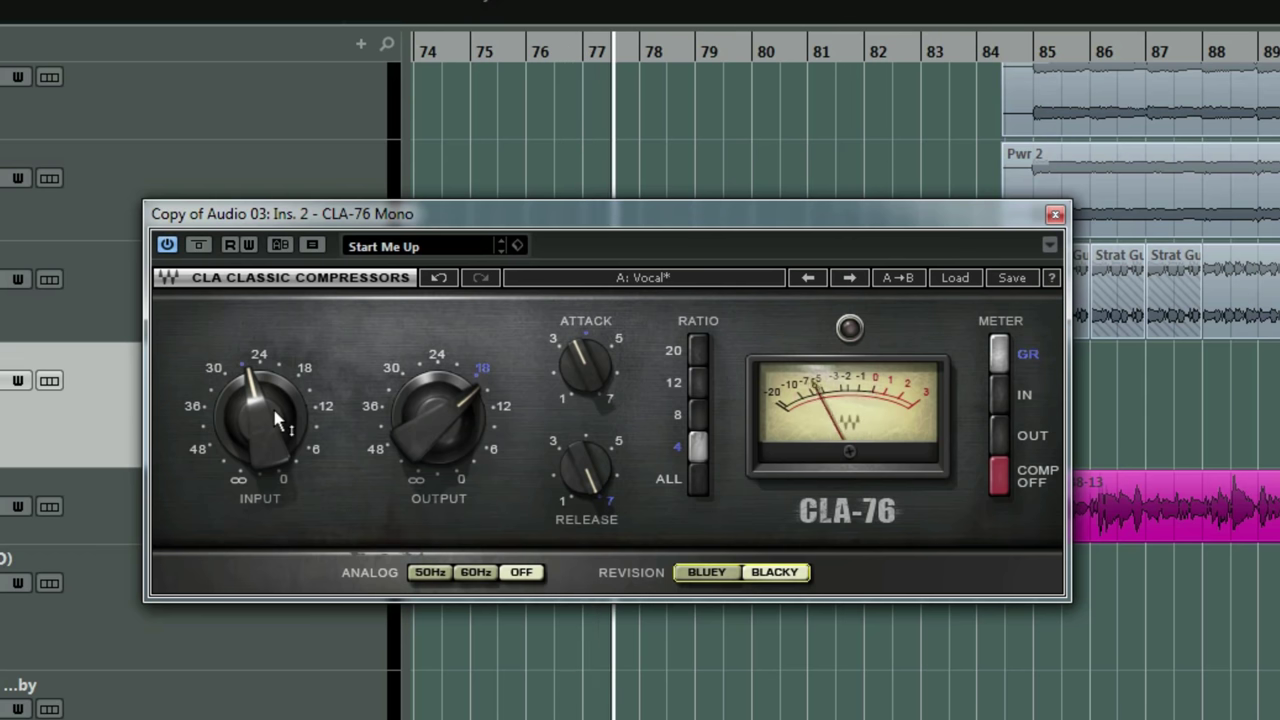
# - Drag the CLA-76 Input knob down slightly to about -27.5
pyautogui.moveTo(305, 384); pyautogui.dragTo(295, 418)
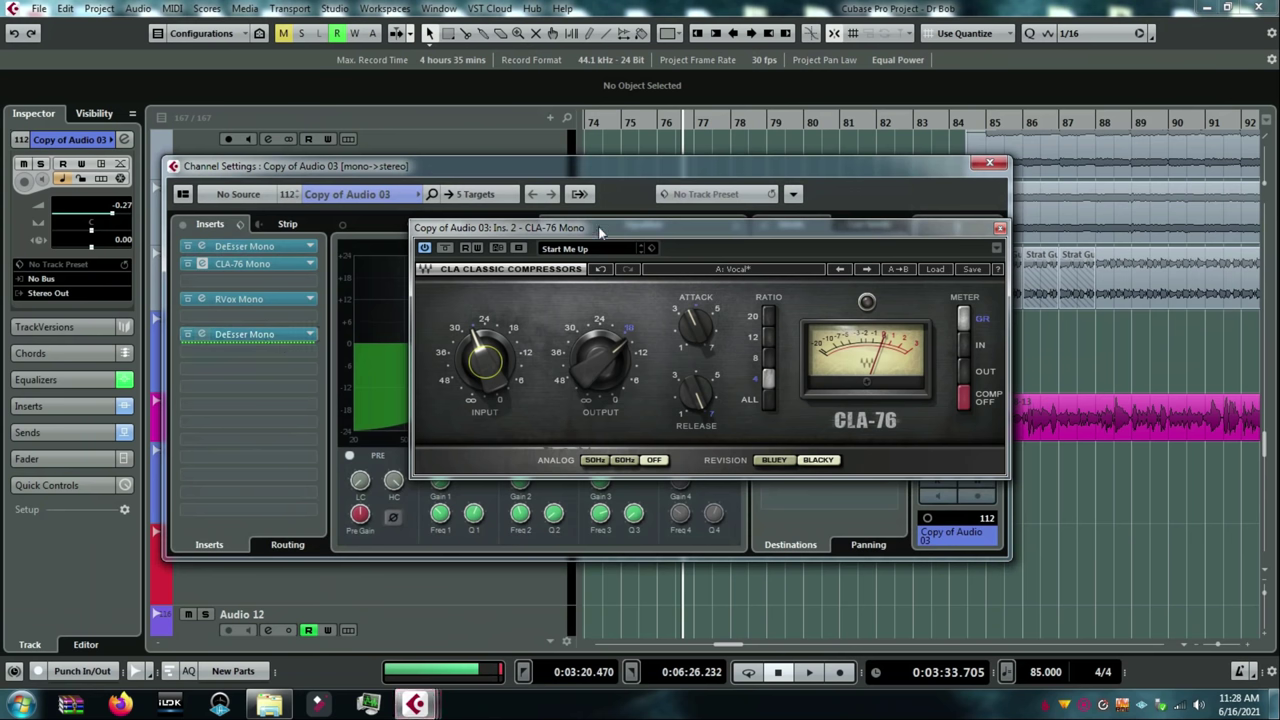
# - Open the RVox Mono editor for Copy of Audio 03, with the CLA-76 window moved to the upper right
pyautogui.moveTo(600, 232); pyautogui.dragTo(740, 179)
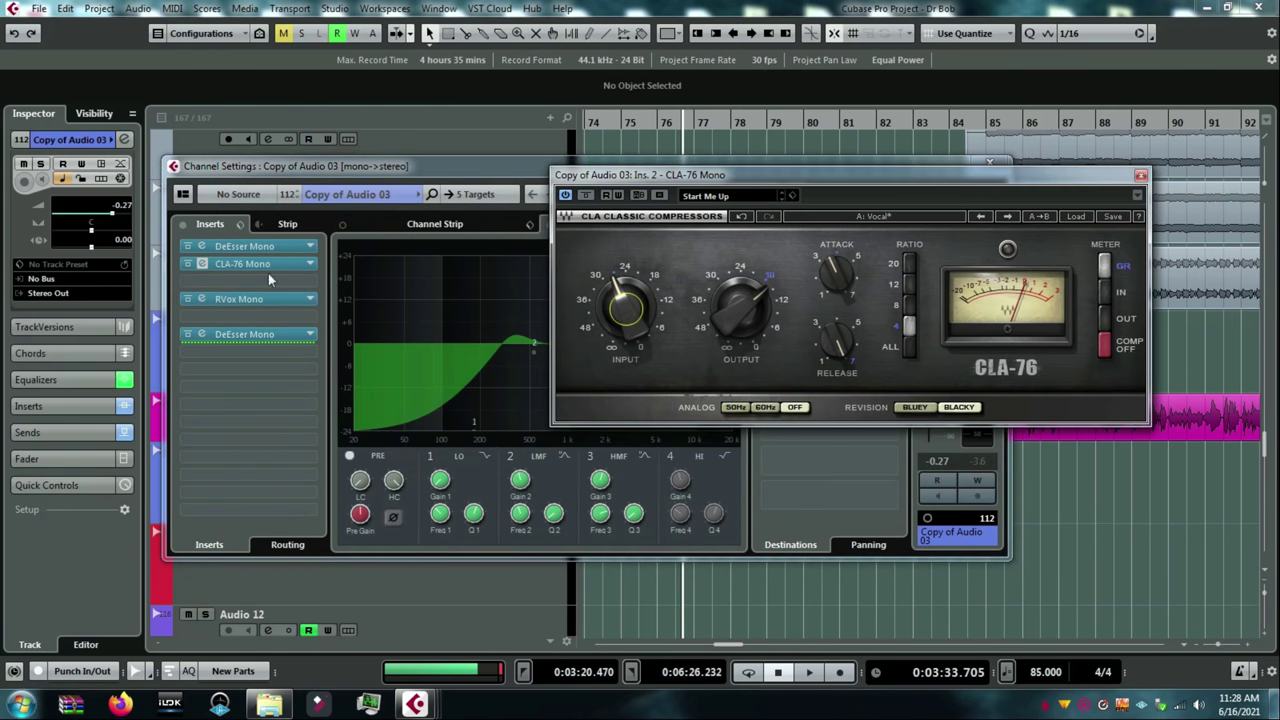
pyautogui.click(196, 298)
pyautogui.moveTo(867, 174); pyautogui.dragTo(1262, 152)
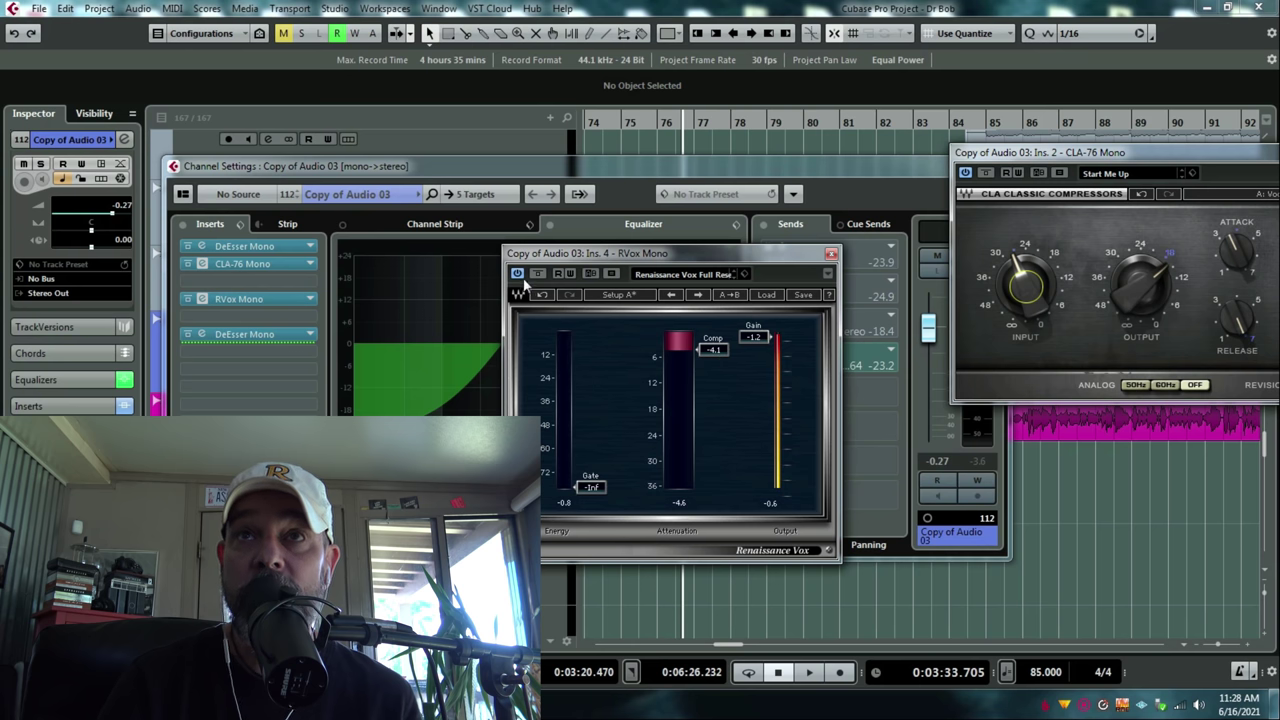
# - Audition the vocal, re-enable Renaissance Vox, and lower its Comp from -4.1 to -4.7
pyautogui.press('space')
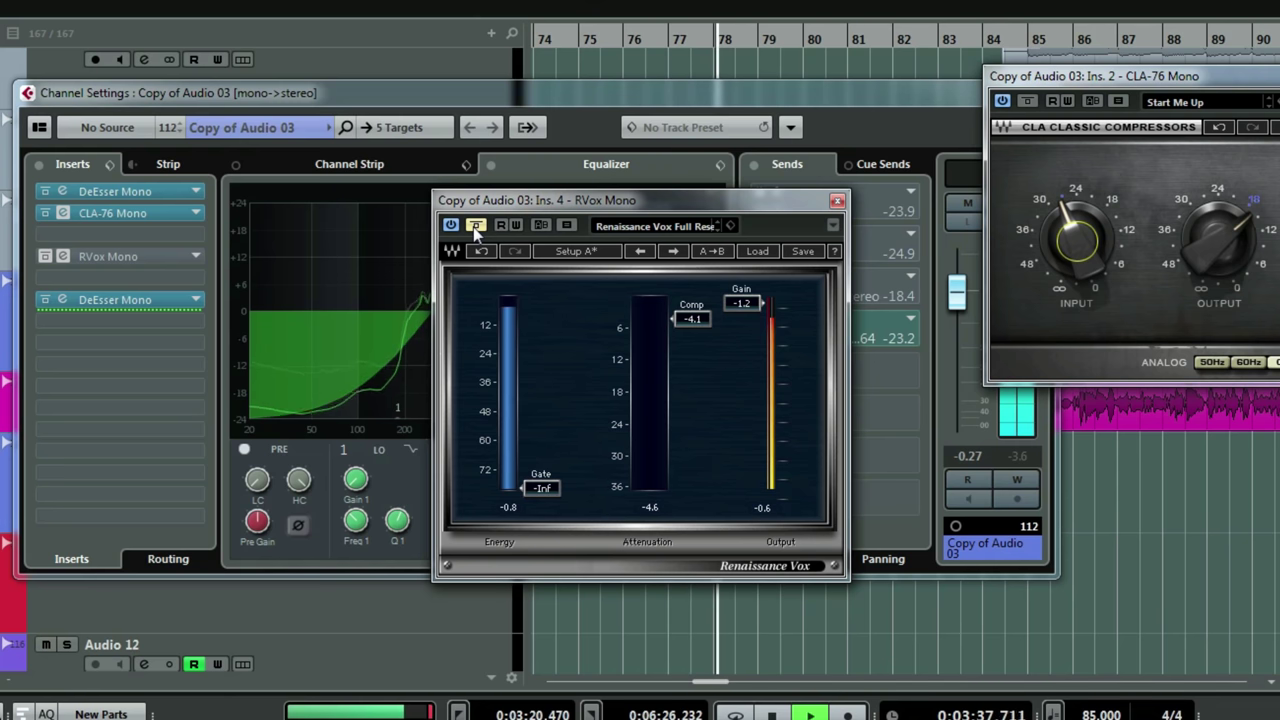
pyautogui.press('space')
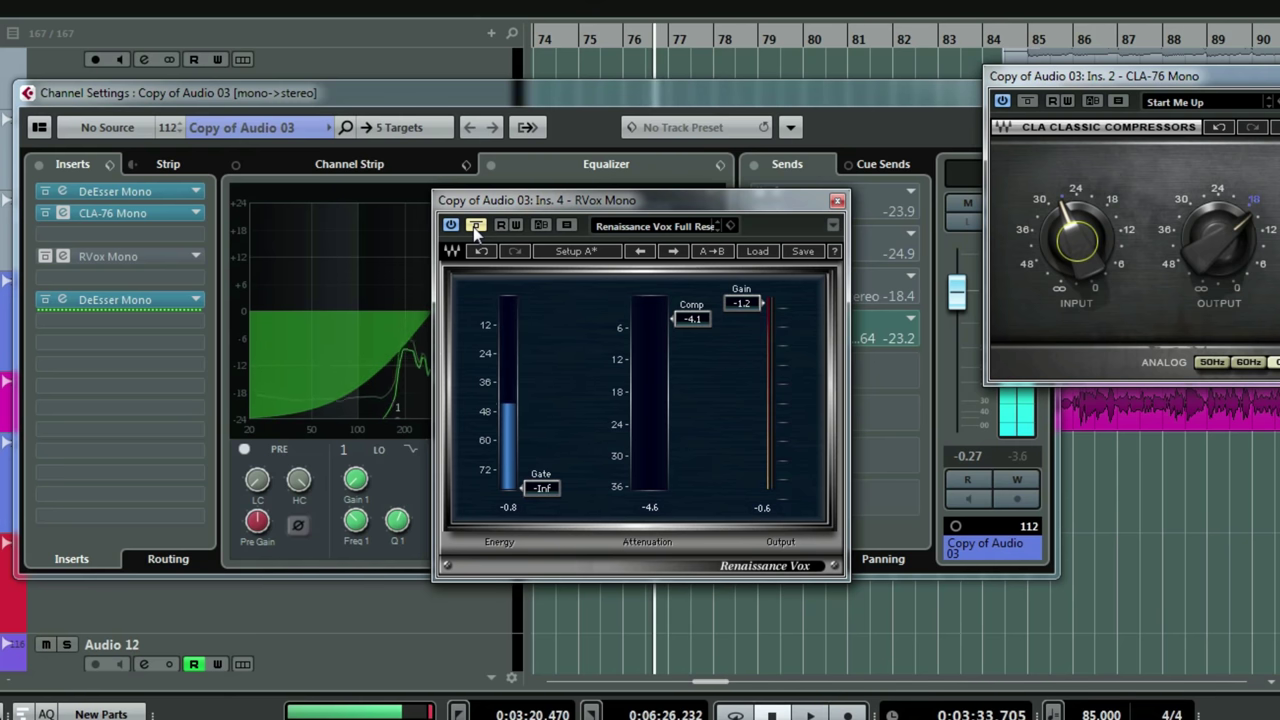
pyautogui.click(475, 226)
pyautogui.press('space')
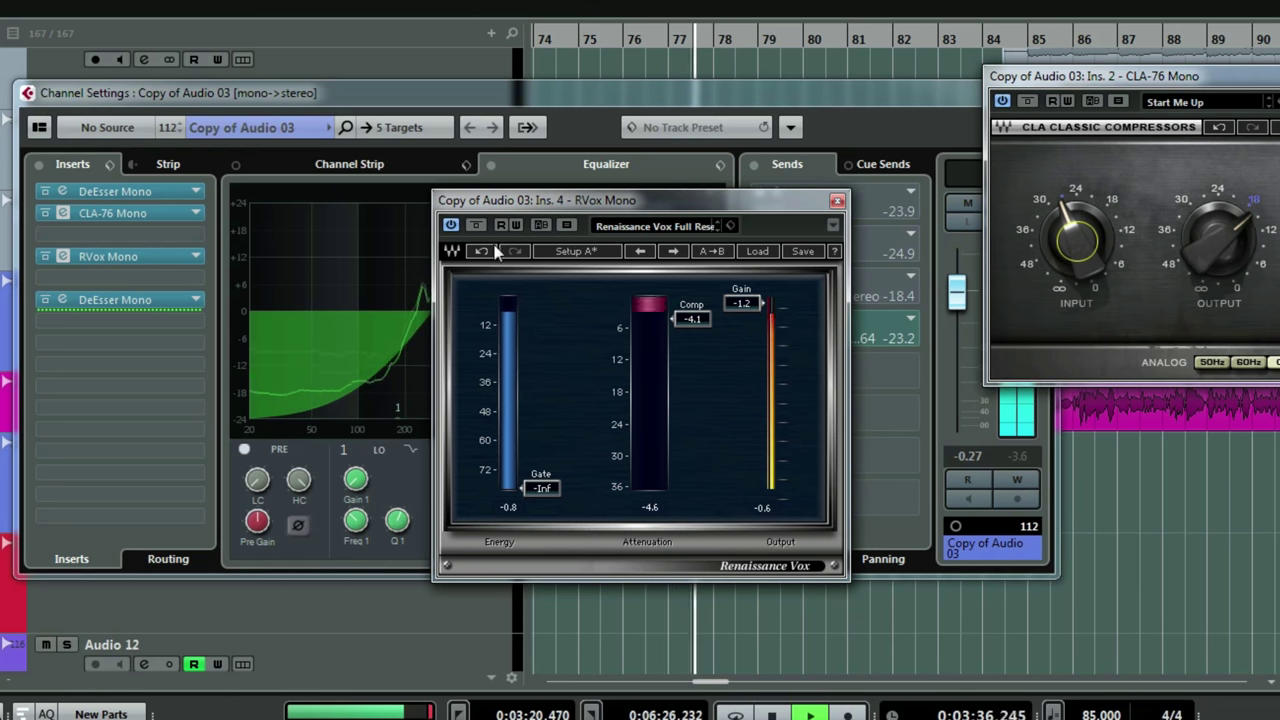
pyautogui.moveTo(701, 328); pyautogui.dragTo(703, 340)
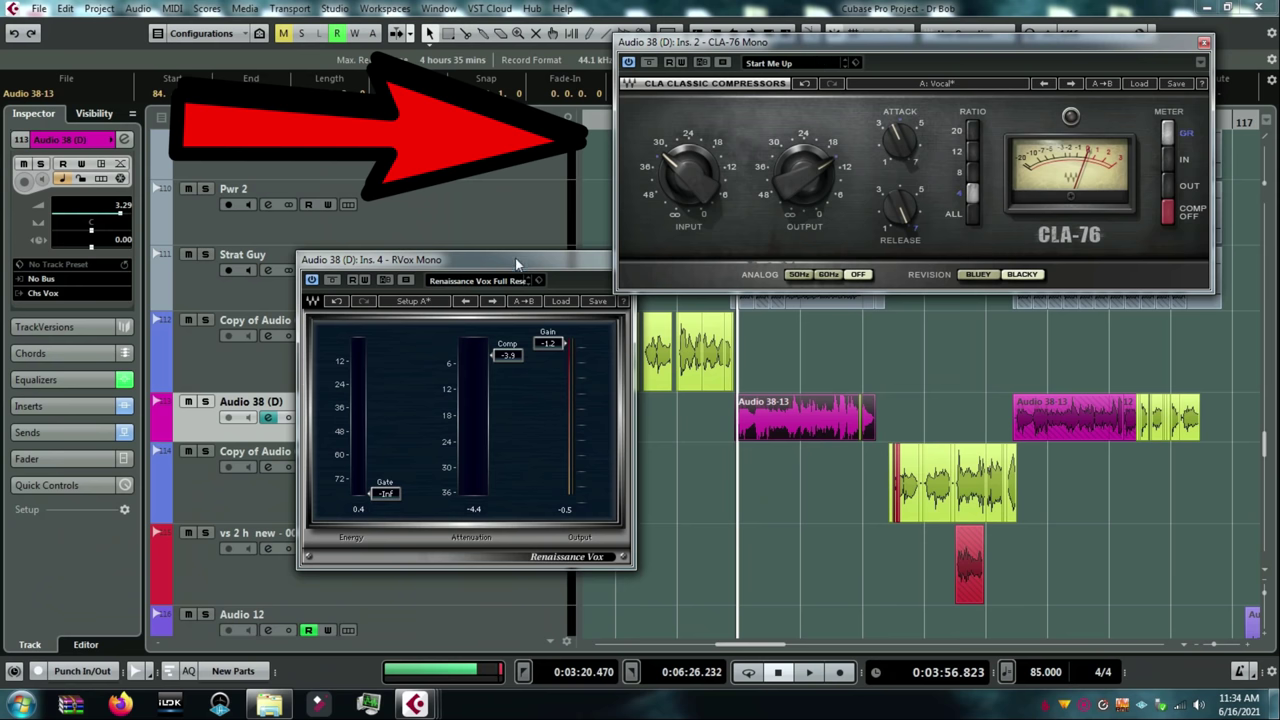
# - Move the RVox window aside and show Audio 38 (D) channel settings with its DeEsser, CLA-76, RVox, DeEsser inserts
pyautogui.moveTo(517, 264); pyautogui.dragTo(789, 333)
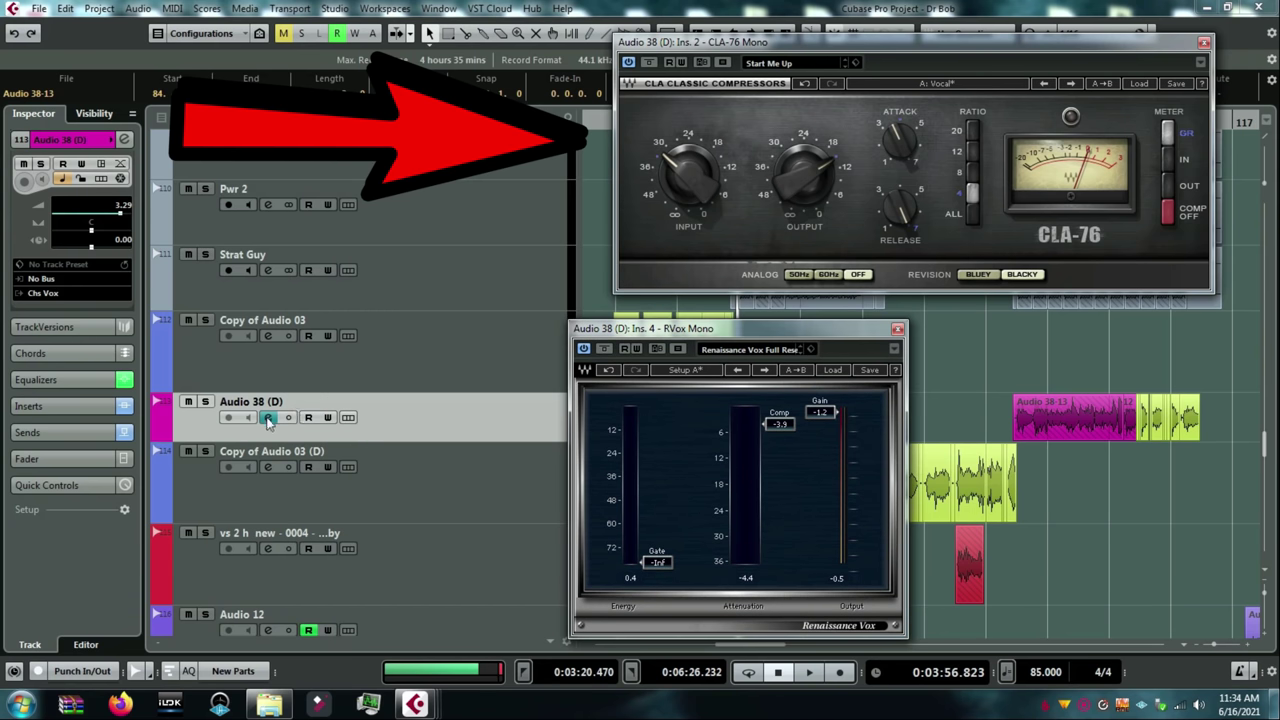
pyautogui.moveTo(693, 330); pyautogui.dragTo(862, 342)
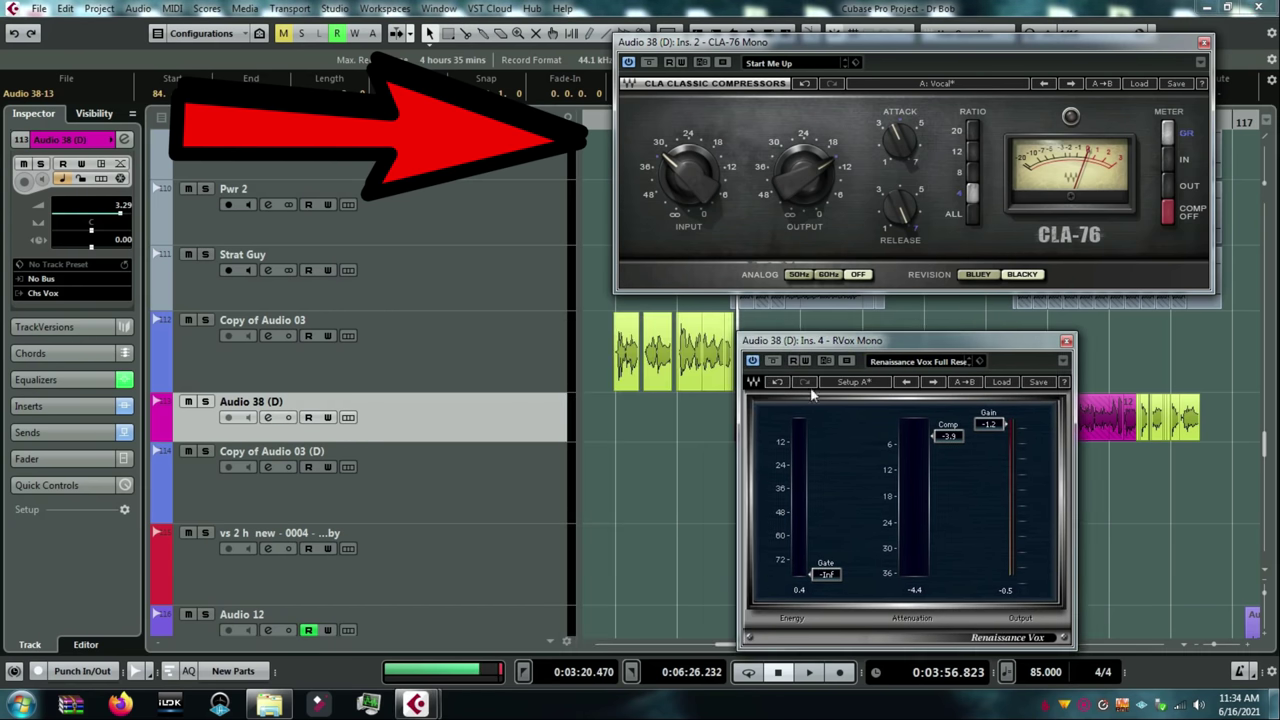
pyautogui.click(267, 417)
pyautogui.moveTo(141, 122); pyautogui.dragTo(251, 122)
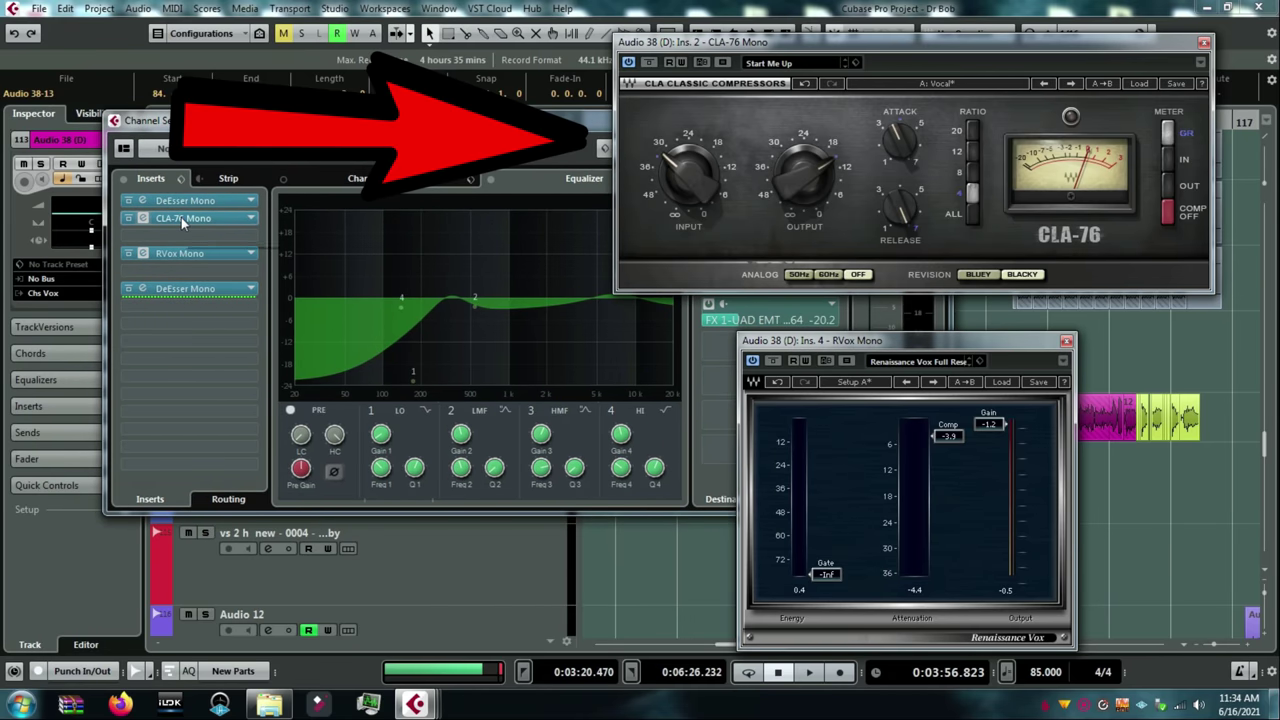